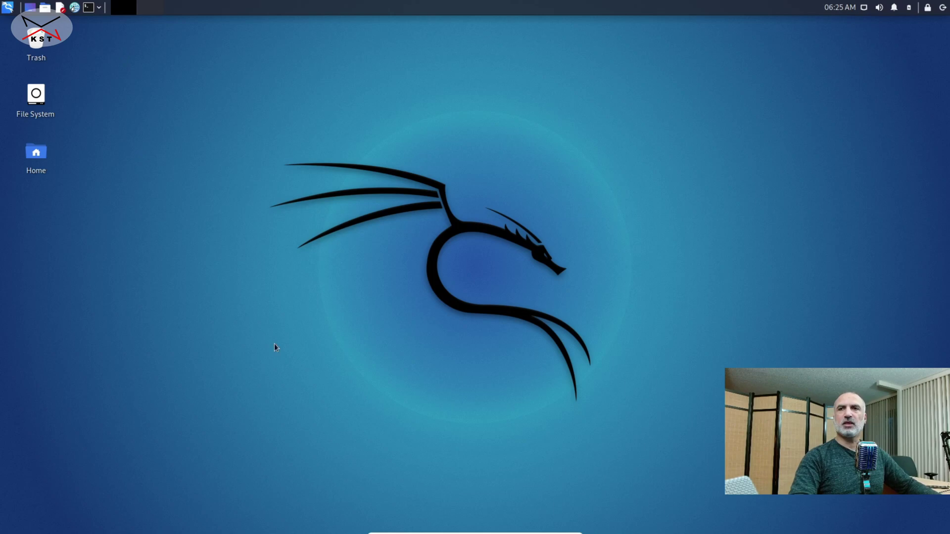
Open a QTerminal window with larger text and enlarge the window.
left_click(90, 8)
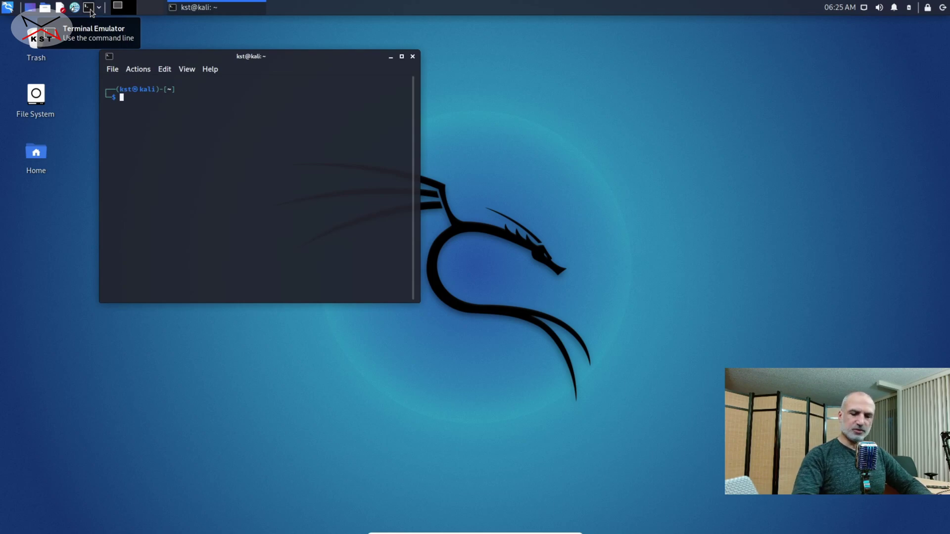
key("ctrl+plus")
key("ctrl+plus")
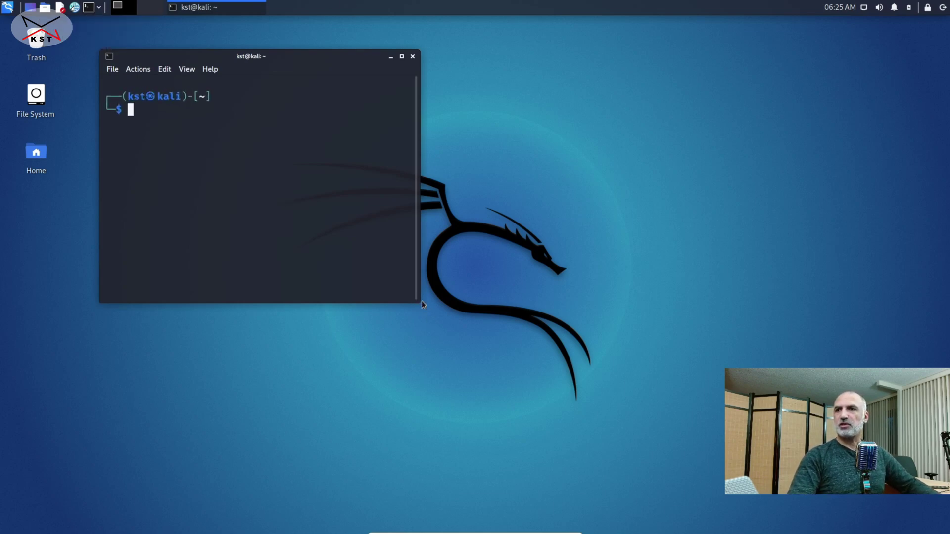
left_click_drag(421, 302, 767, 407)
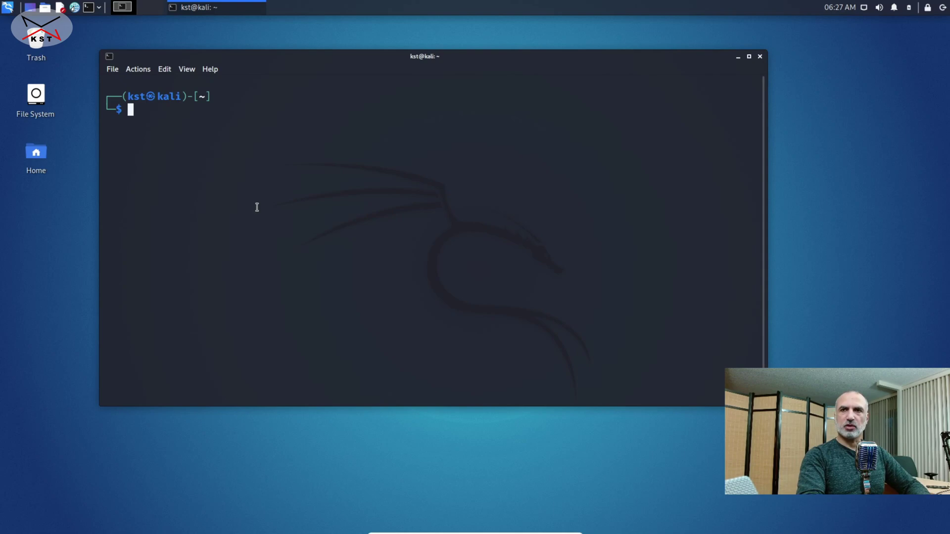
Install simplescreenrecorder with sudo apt, entering the password when prompted.
type("sudo")
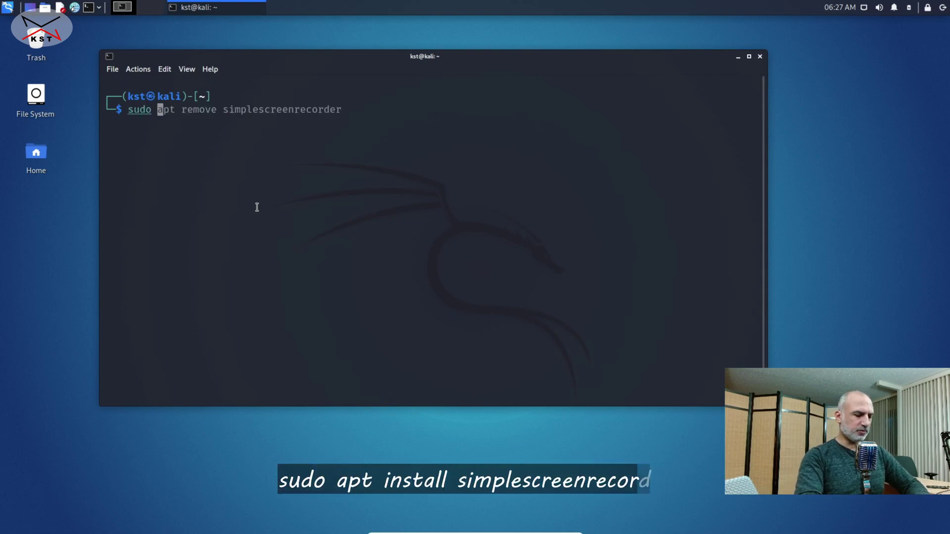
type(" apt insta")
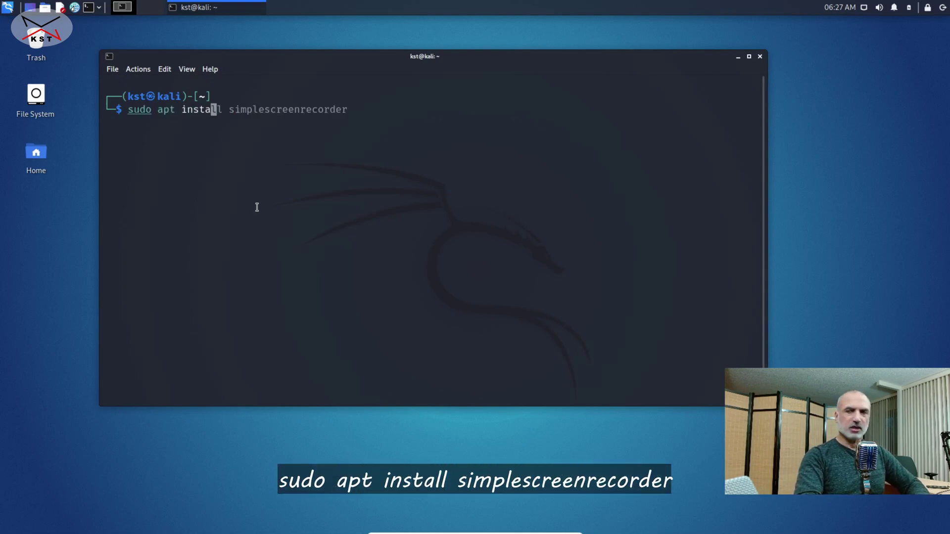
type("ll si")
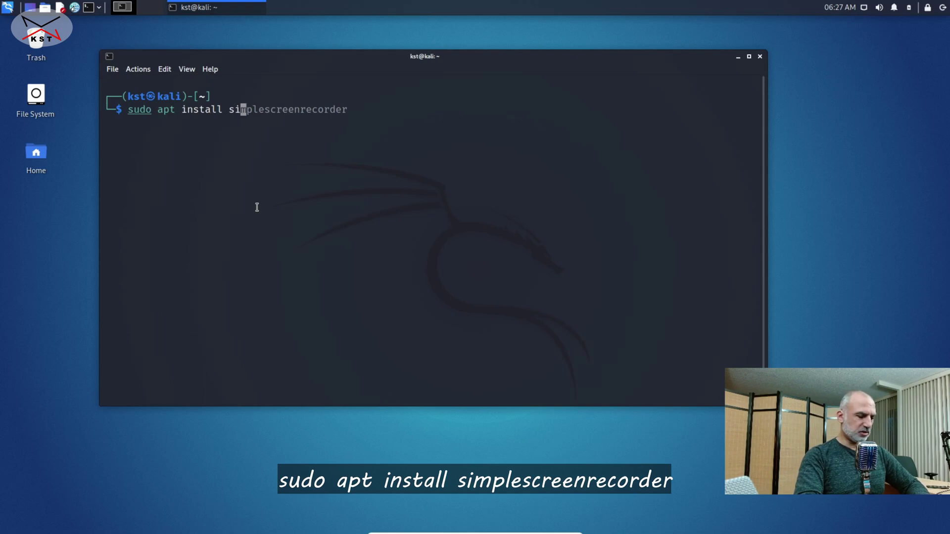
type("mplescree")
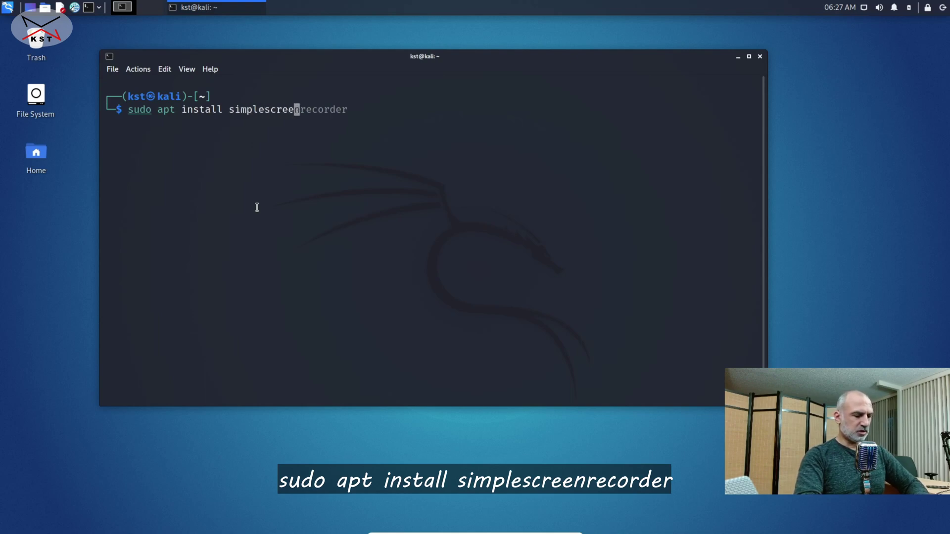
type("nrecord")
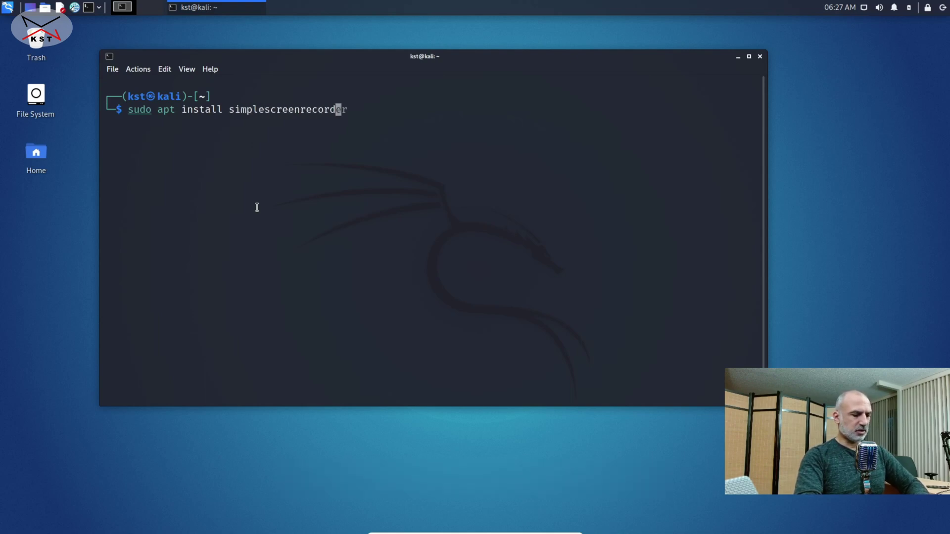
type("er")
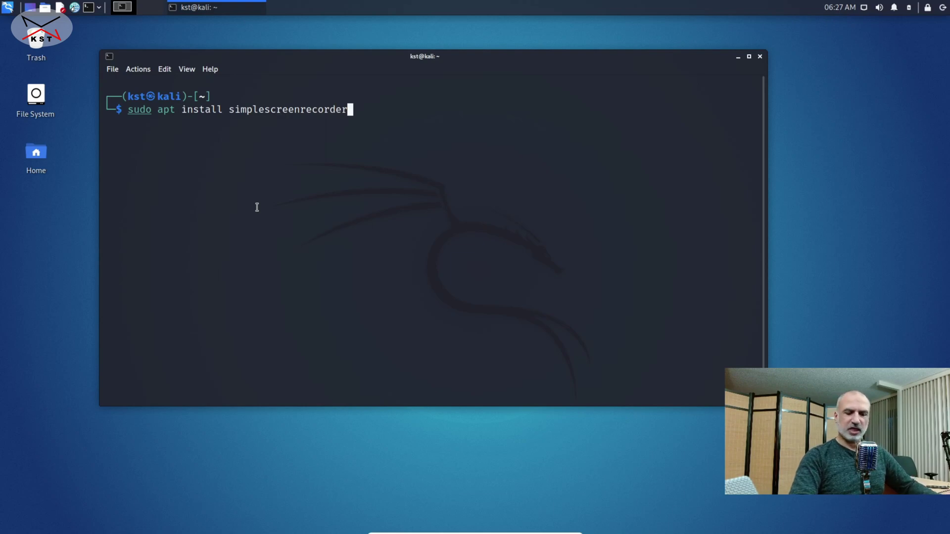
key("Return")
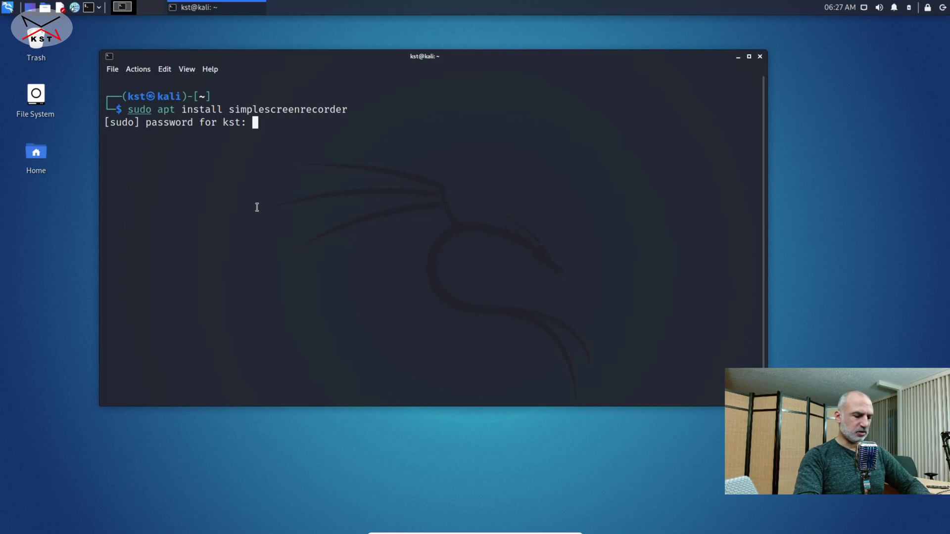
key("Return")
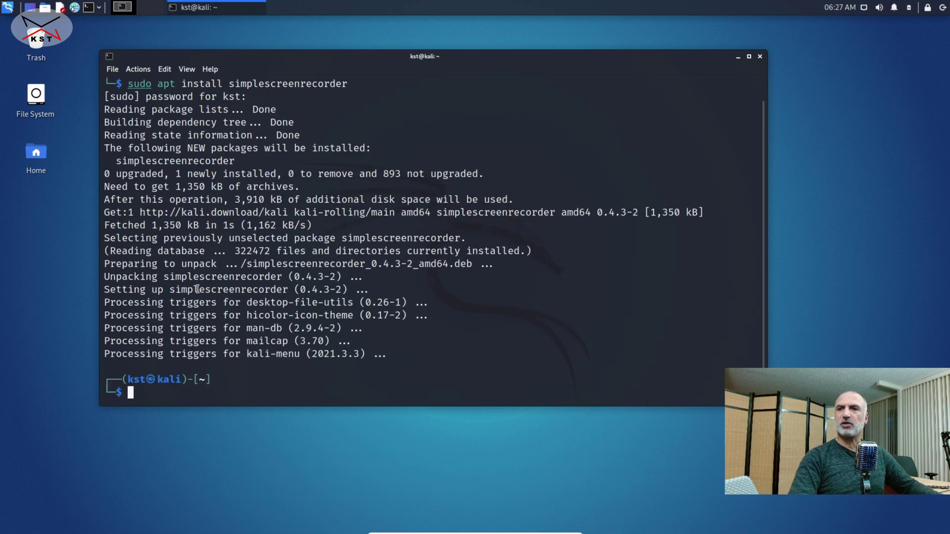
Close the terminal and add a SimpleScreenRecorder launcher to the desktop from the menu search 'simple'.
left_click(760, 57)
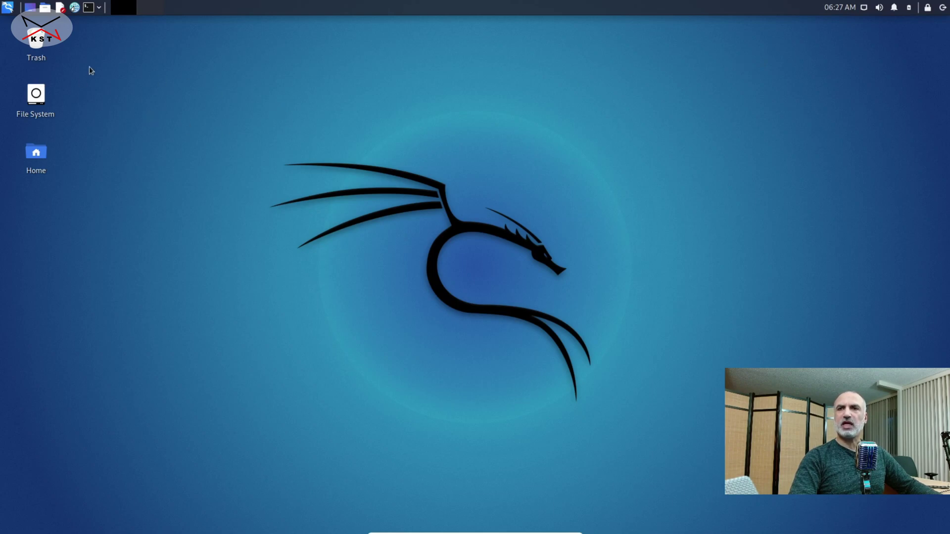
left_click(6, 8)
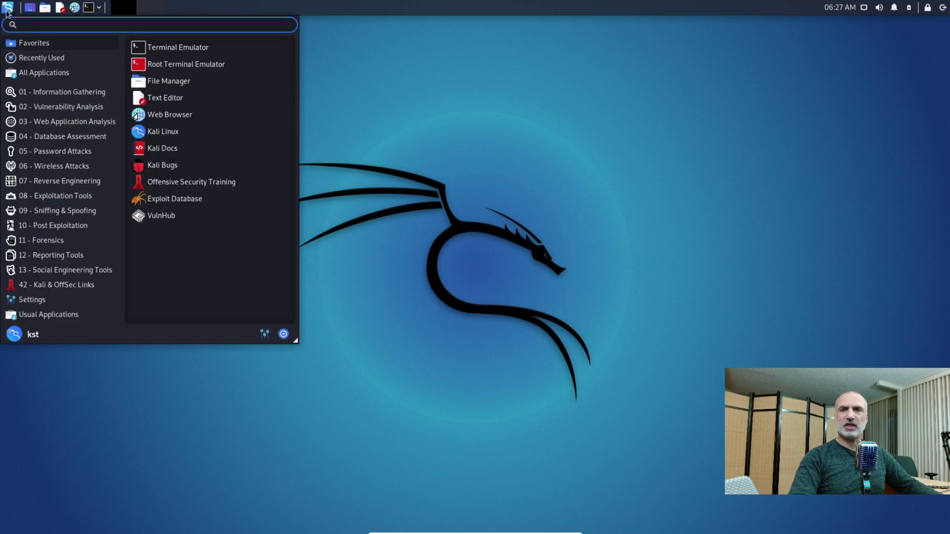
type("simple")
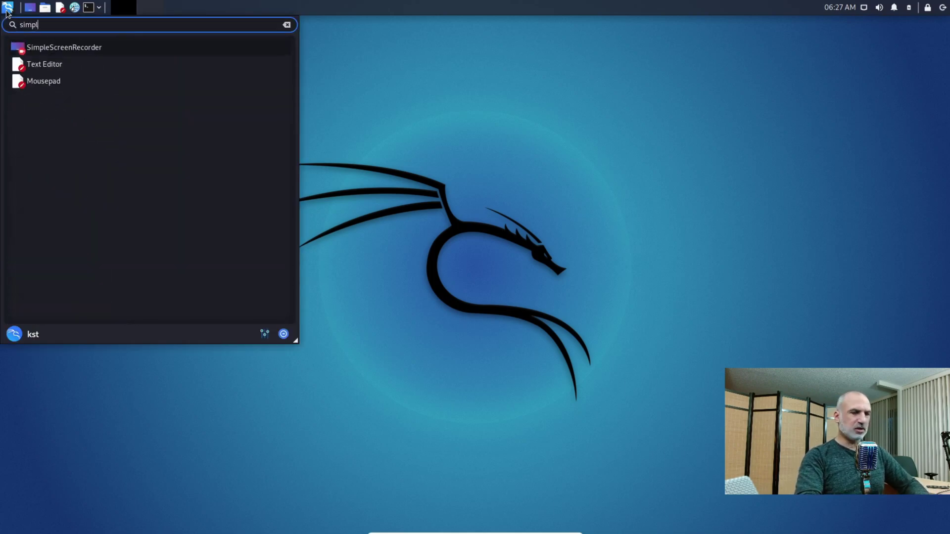
right_click(58, 49)
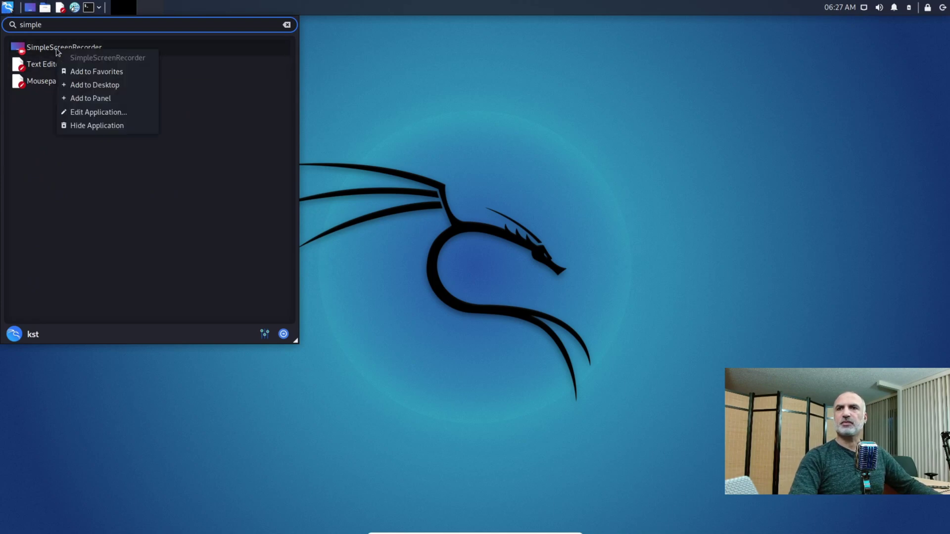
left_click(114, 84)
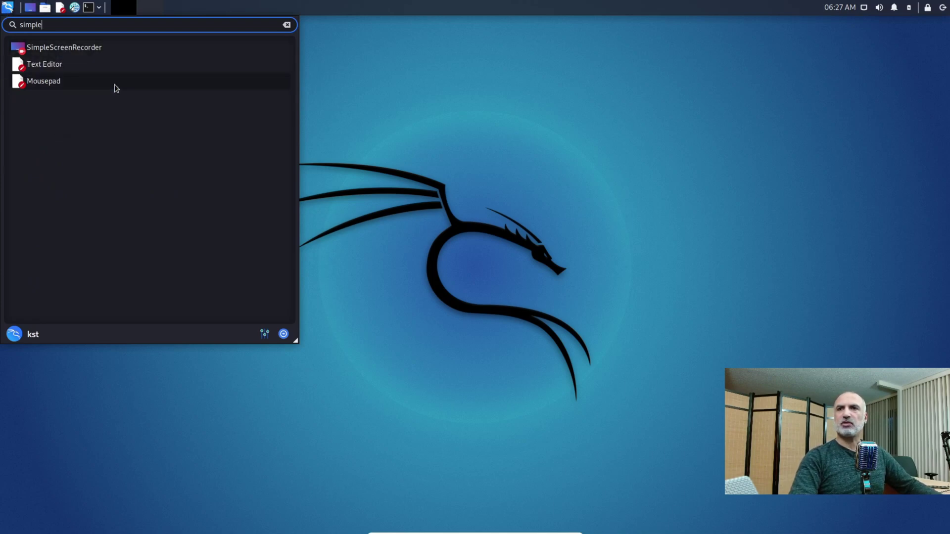
left_click(385, 87)
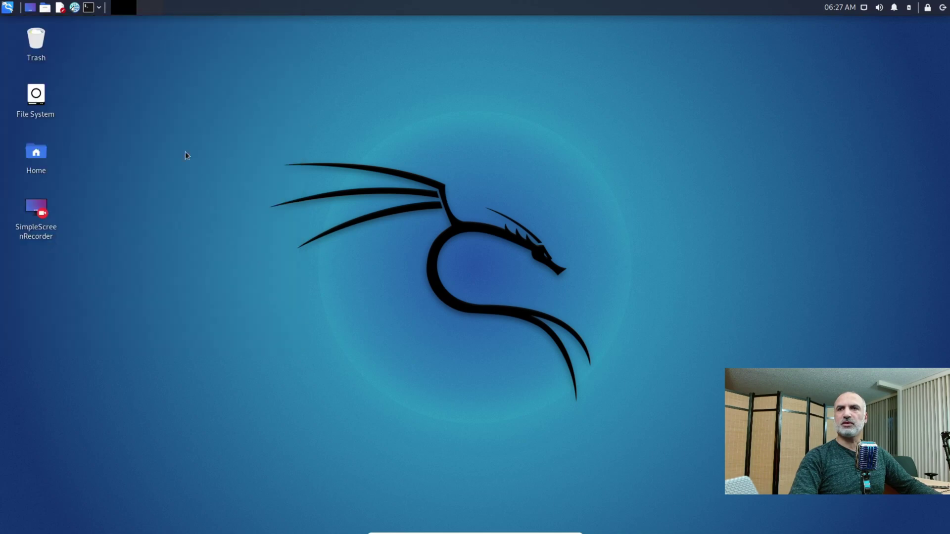
Launch SimpleScreenRecorder, skip the welcome page, and create input profile 'My desktop 2'.
double_click(39, 216)
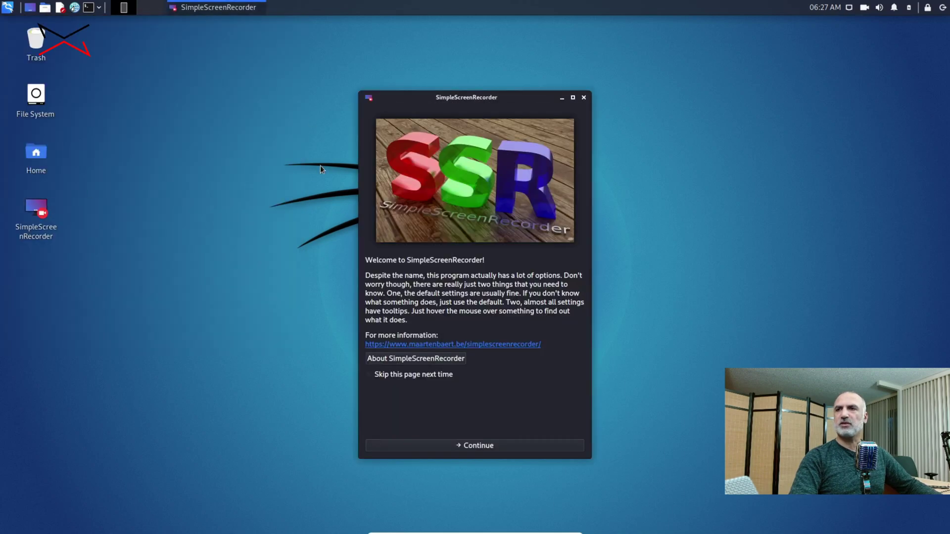
left_click(479, 447)
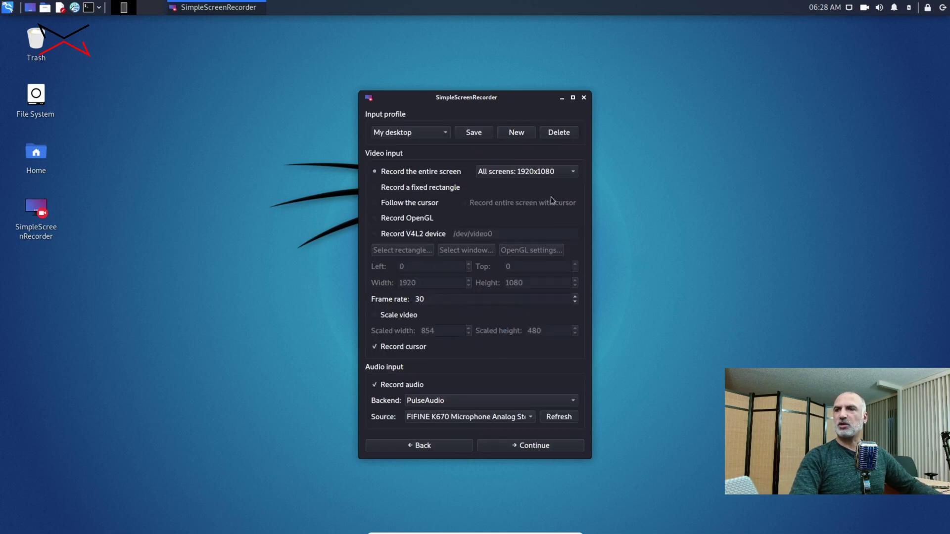
left_click(518, 132)
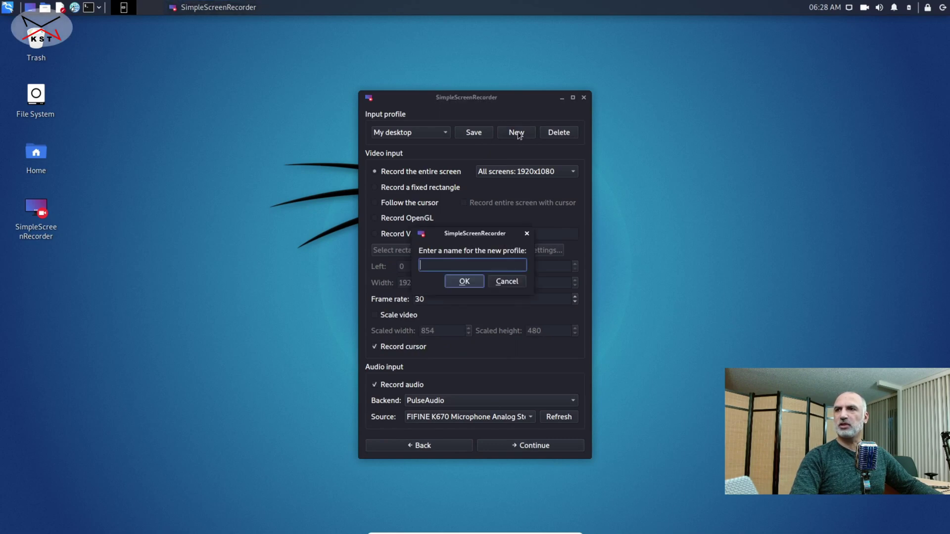
type("My")
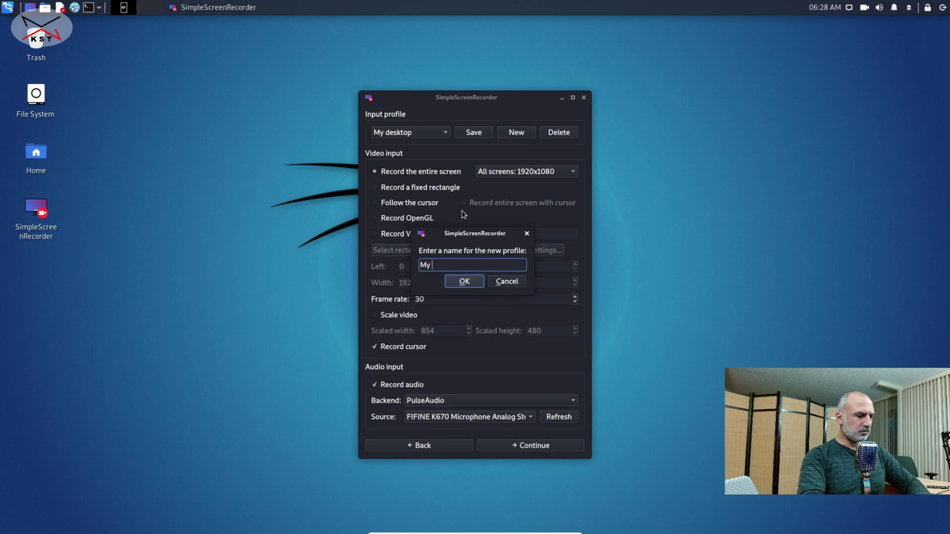
type(" desktop 2")
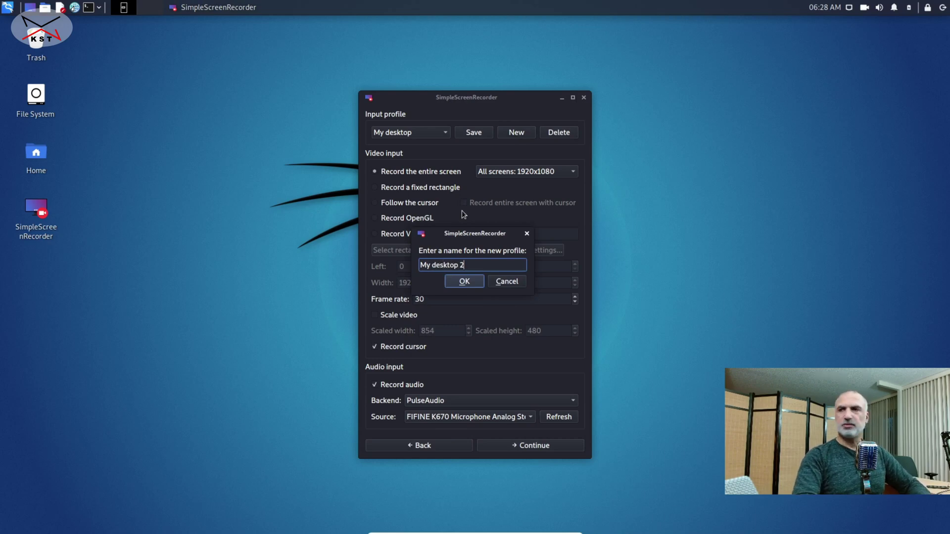
left_click(465, 281)
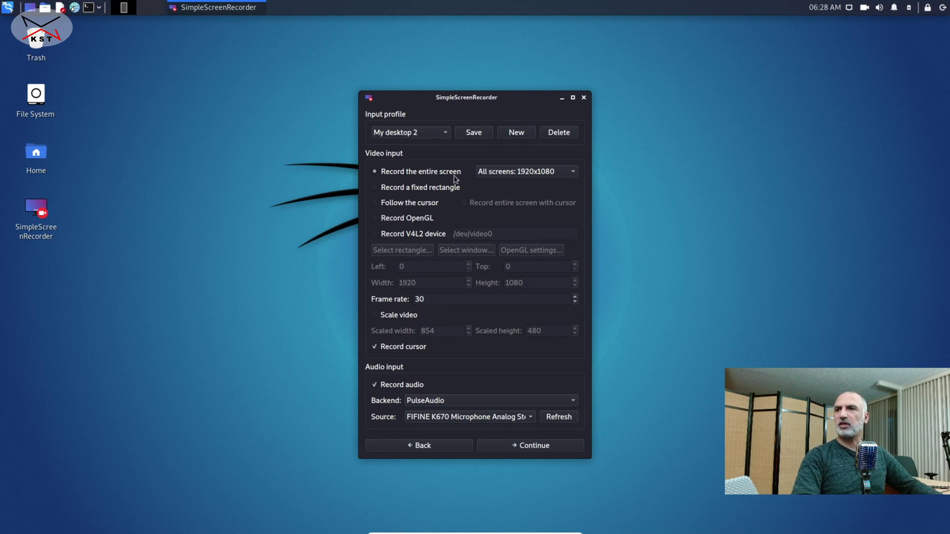
Keep All screens as the video input and FIFINE K670 microphone as the audio source.
left_click(536, 171)
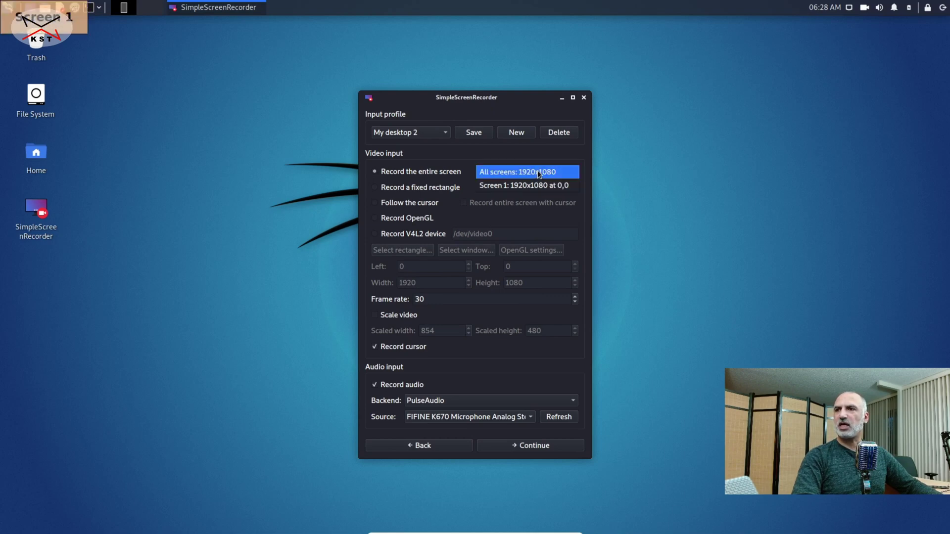
left_click(538, 173)
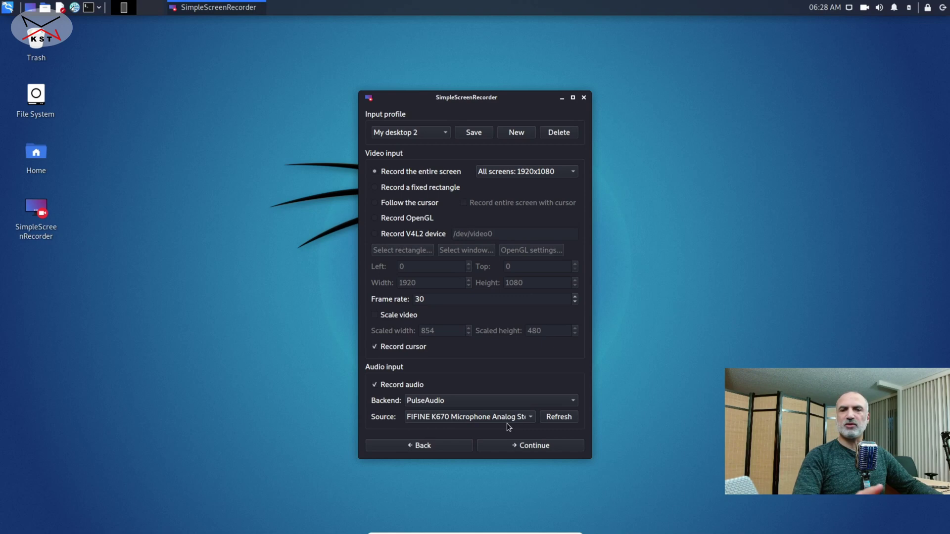
left_click(532, 418)
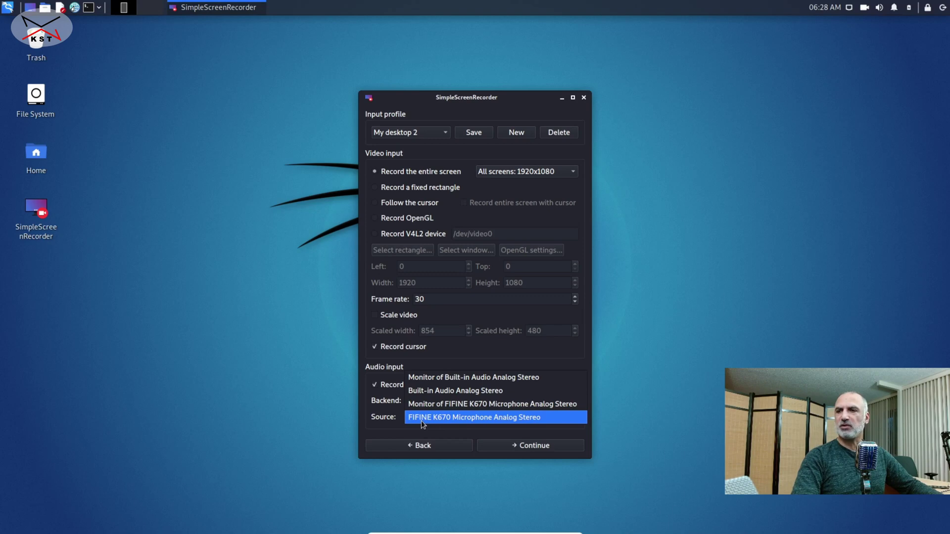
left_click(422, 418)
left_click(530, 447)
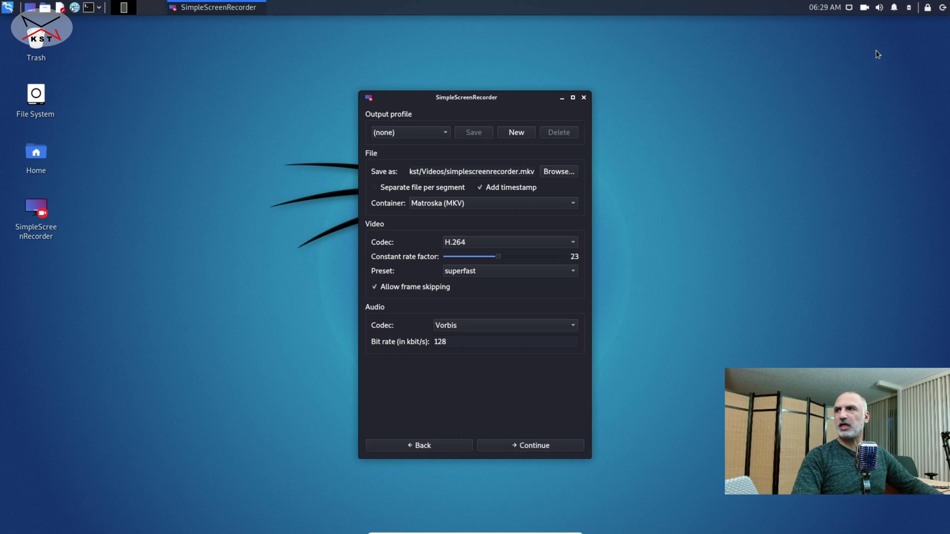
left_click(881, 8)
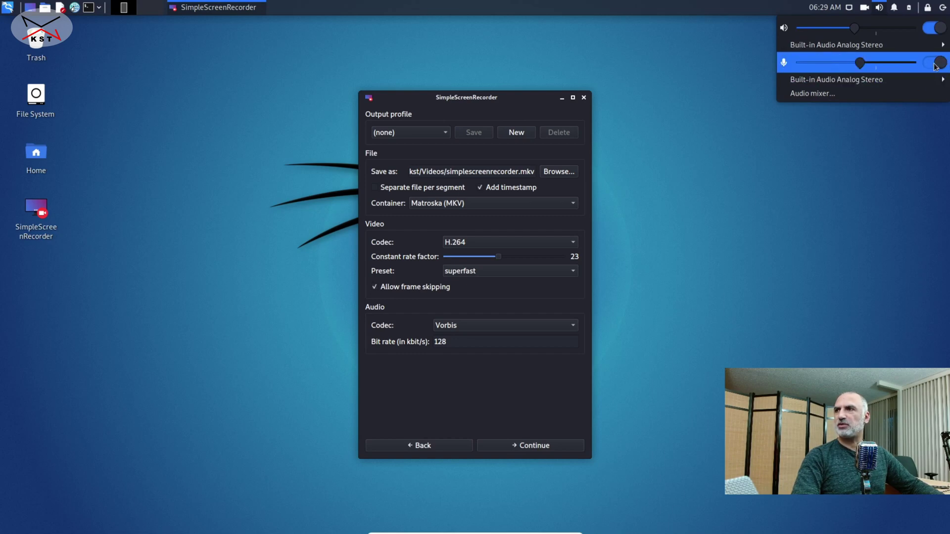
mouse_move(836, 80)
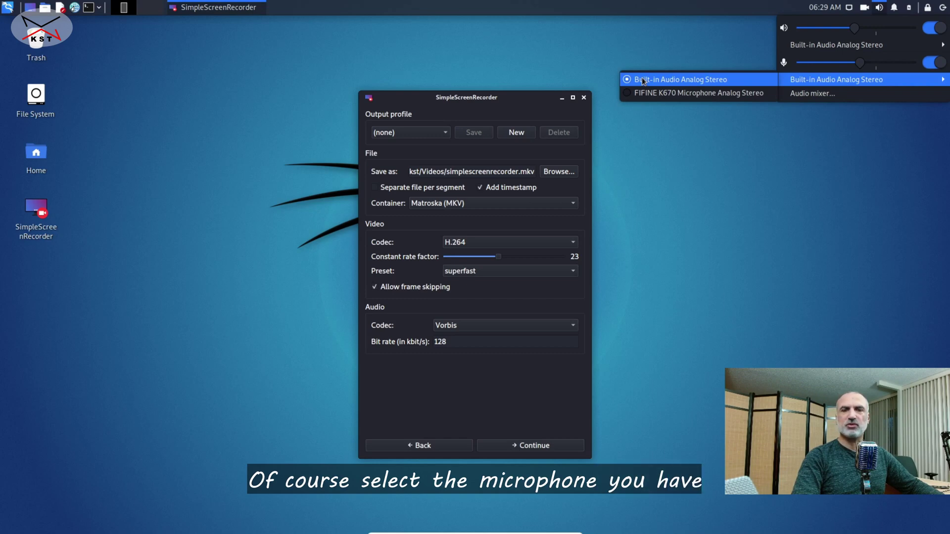
left_click(654, 93)
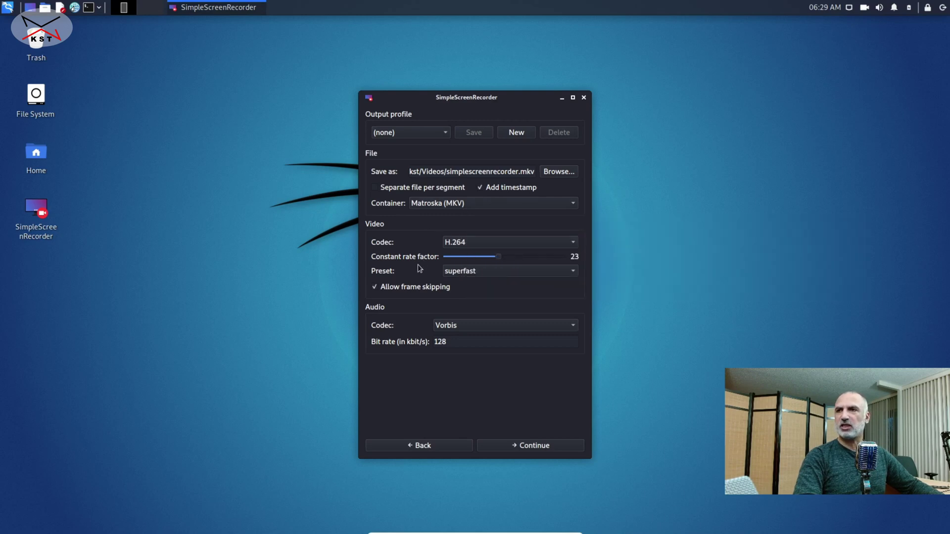
Go to the recording page and run a live preview, then stop it.
left_click(527, 446)
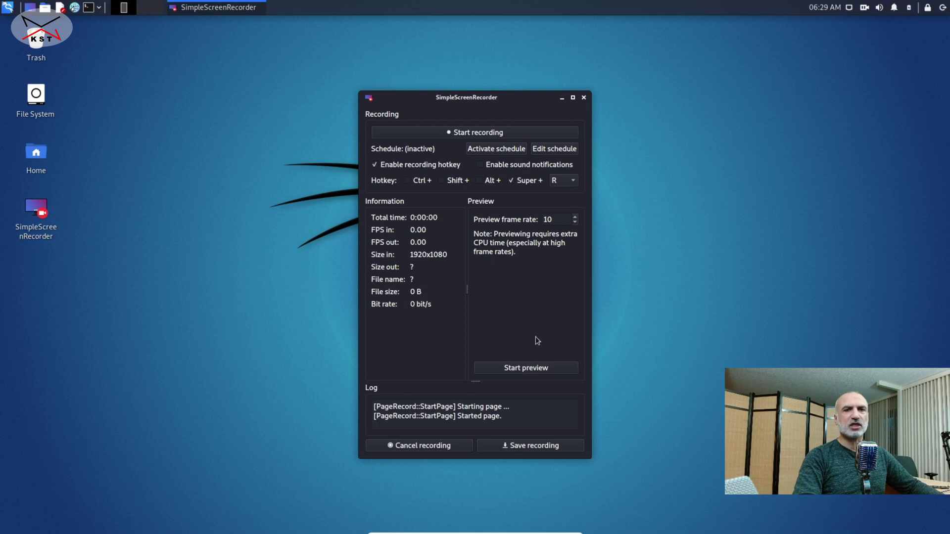
left_click(522, 371)
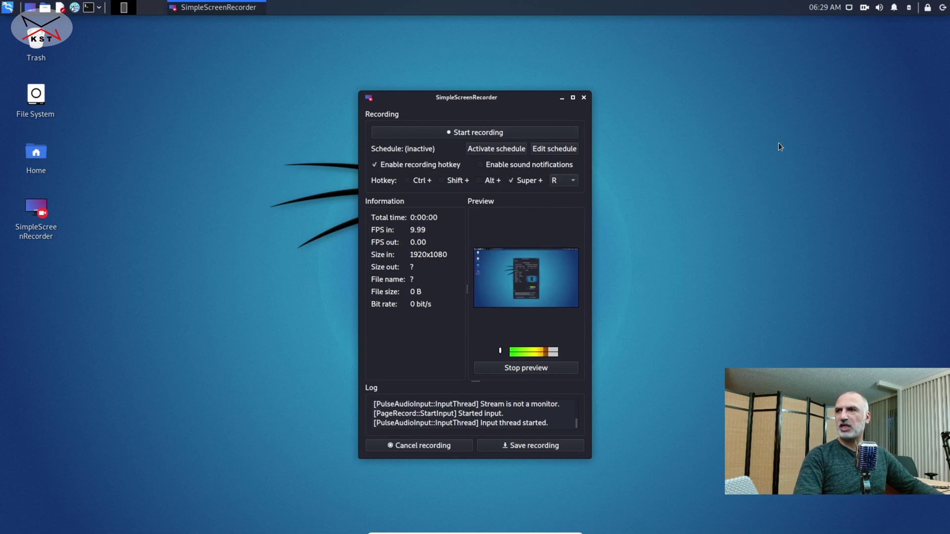
left_click(522, 370)
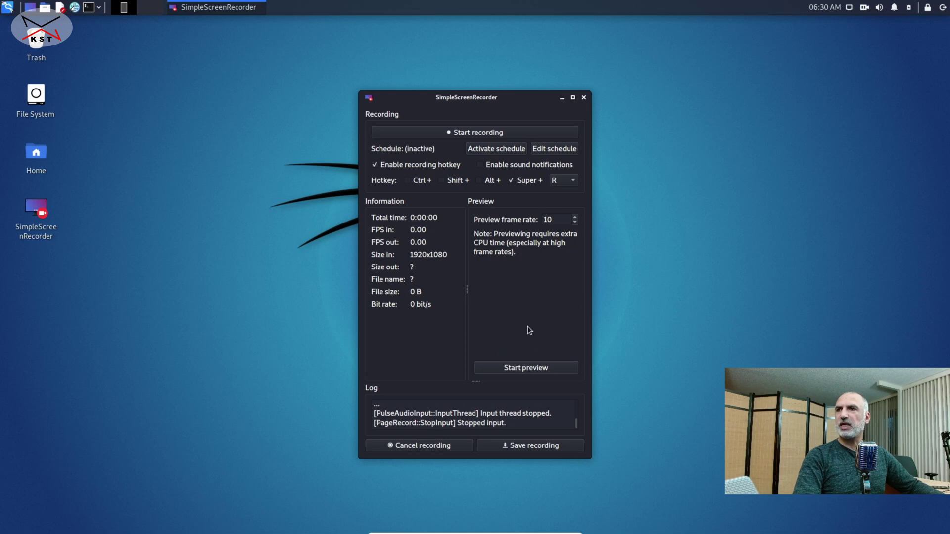
Record about 38 seconds of desktop with the recorder minimized, then pause.
left_click(466, 132)
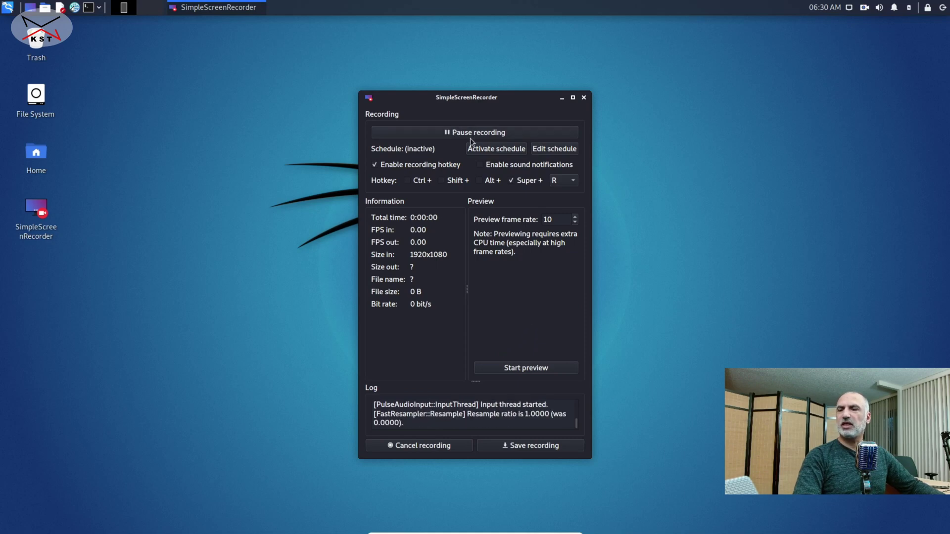
left_click(562, 99)
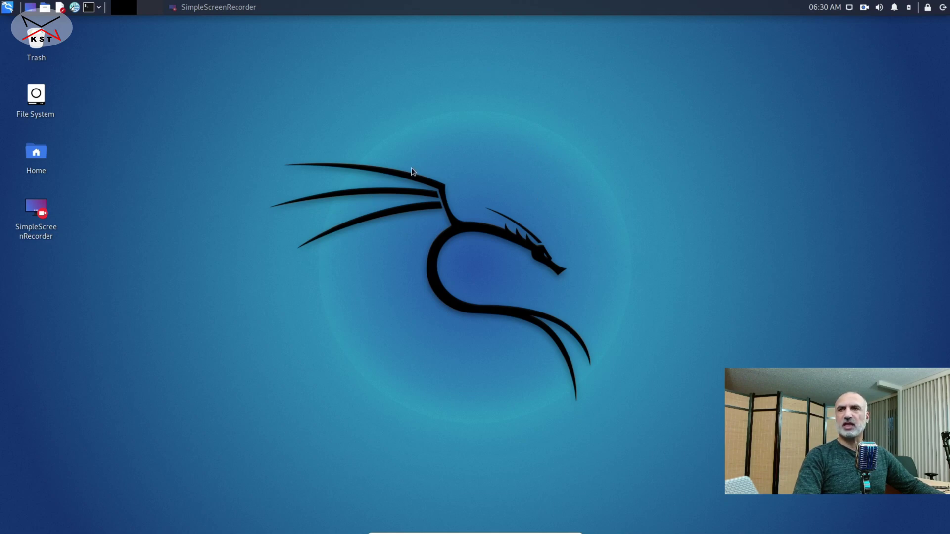
left_click(190, 8)
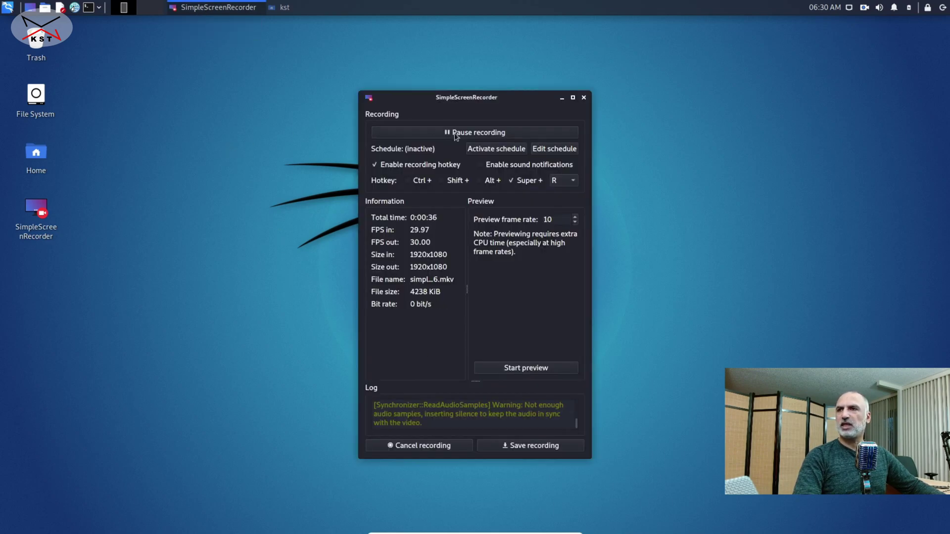
left_click(465, 133)
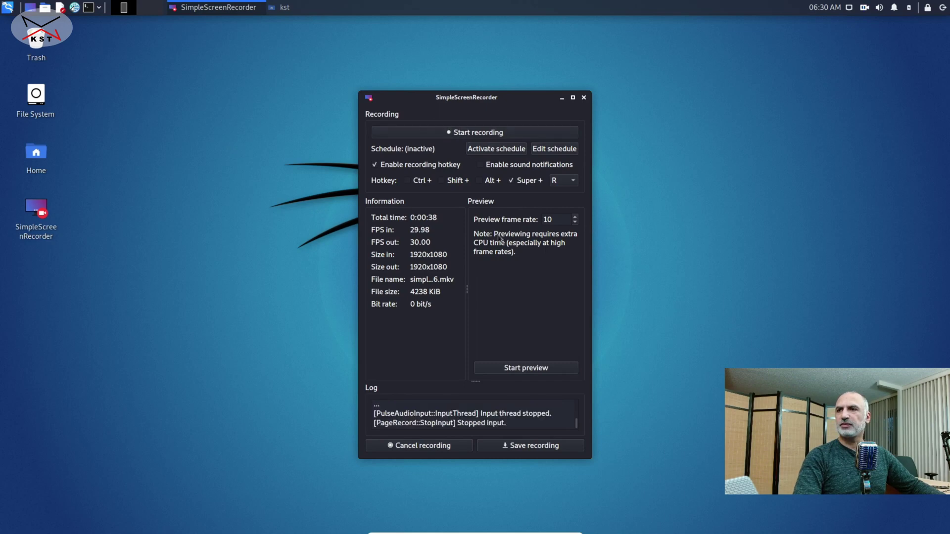
Save the recording and open its Videos folder in Thunar.
left_click(530, 447)
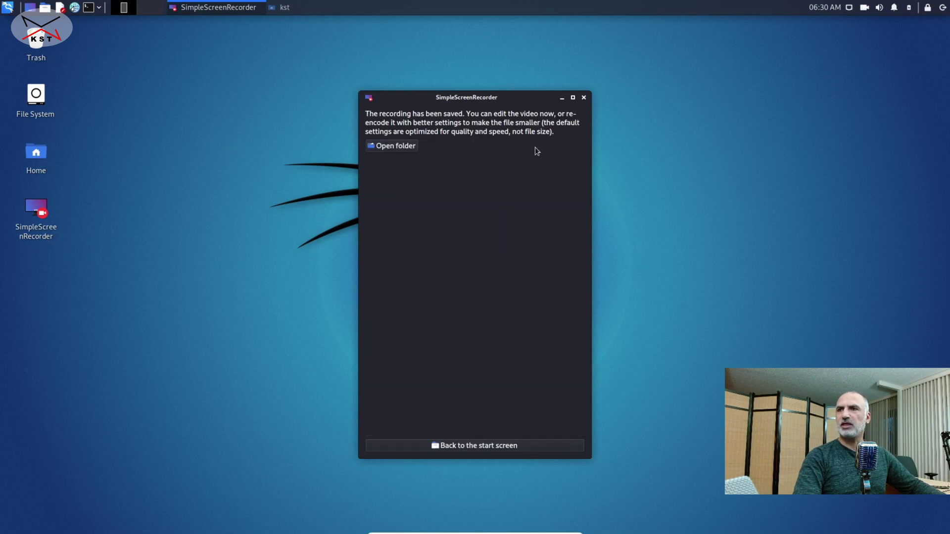
left_click(379, 146)
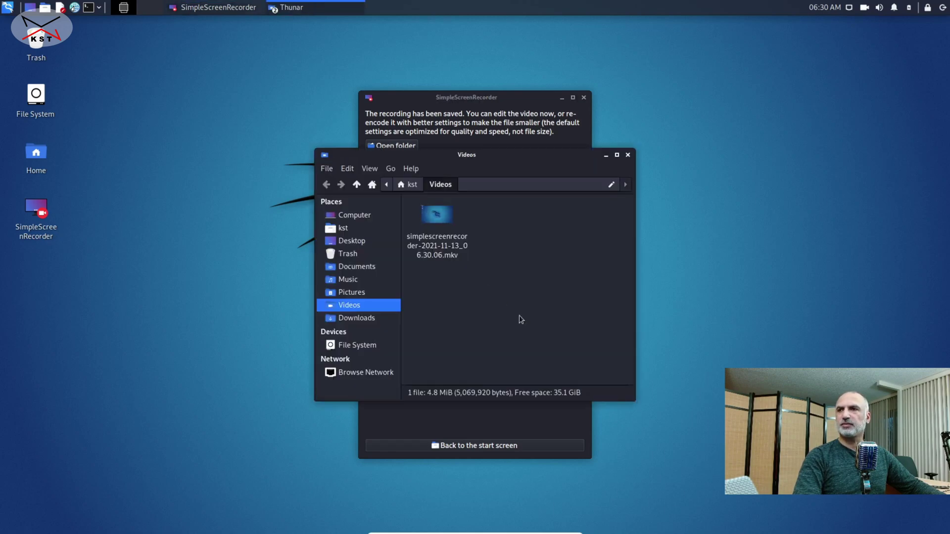
Play the saved MKV recording in VLC, maximized to fill the screen.
double_click(440, 217)
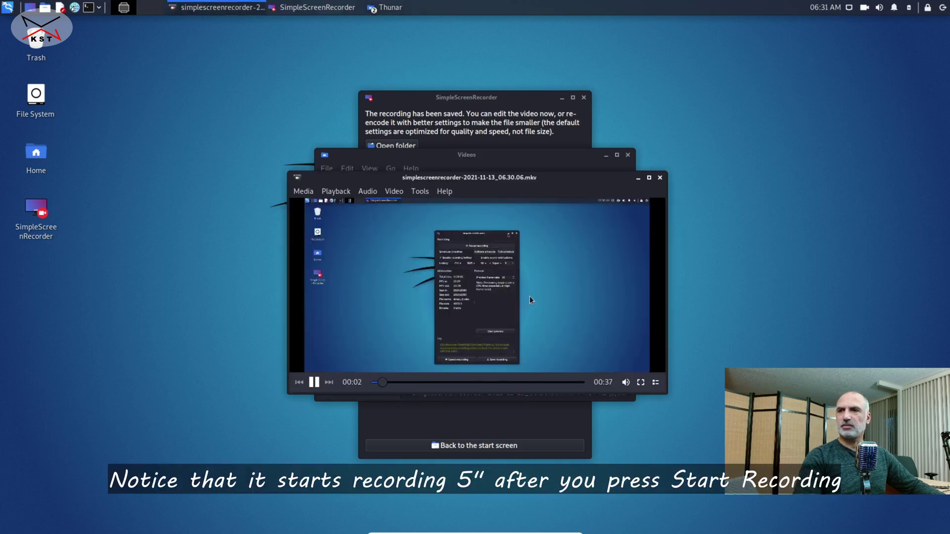
left_click(649, 178)
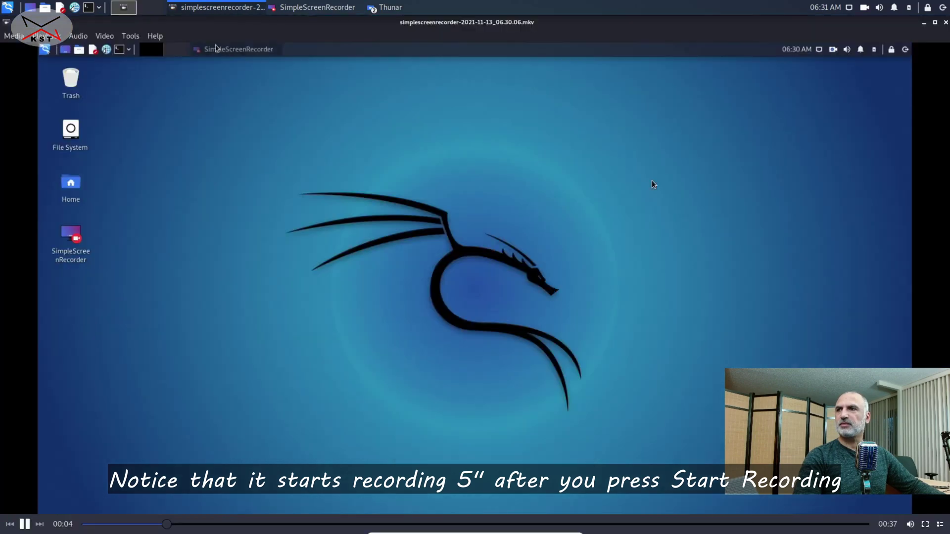